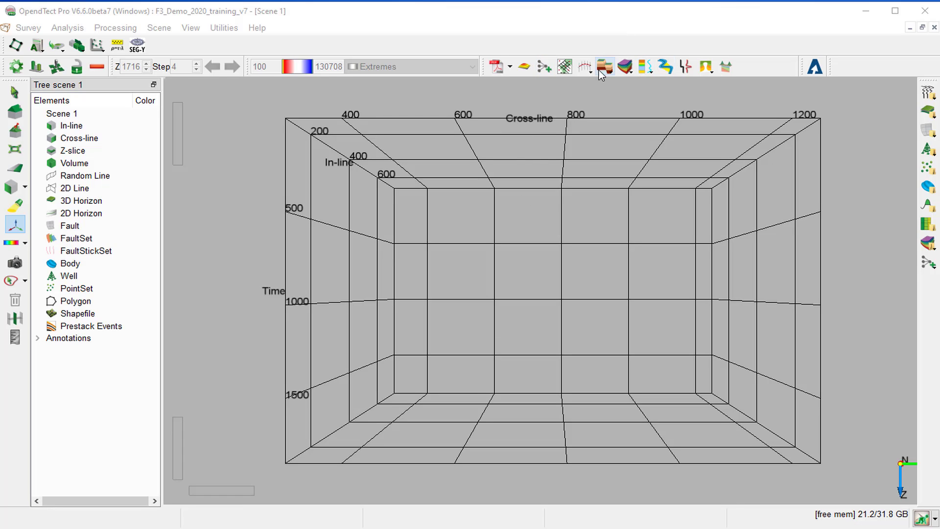
Choose Extract Planes under Planes in the faults and fractures control center and open its fault skin settings
left_click(603, 67)
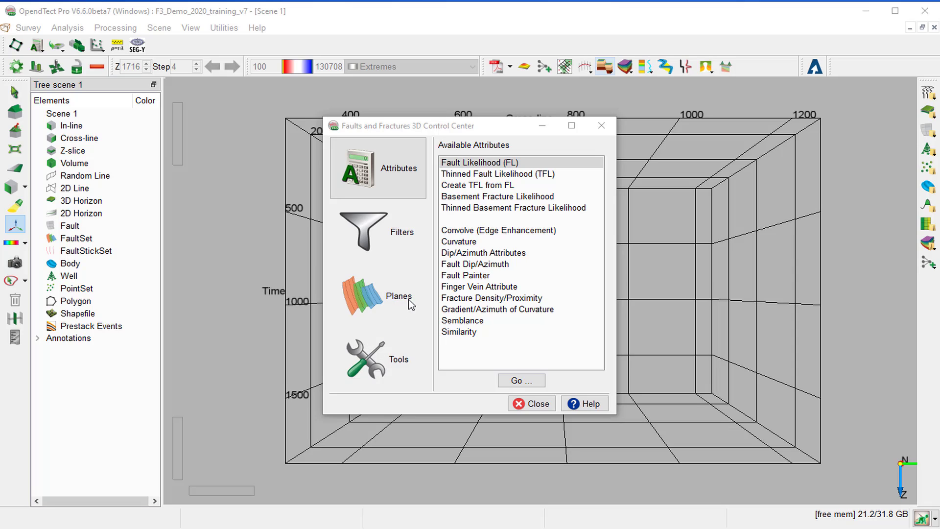
left_click(362, 306)
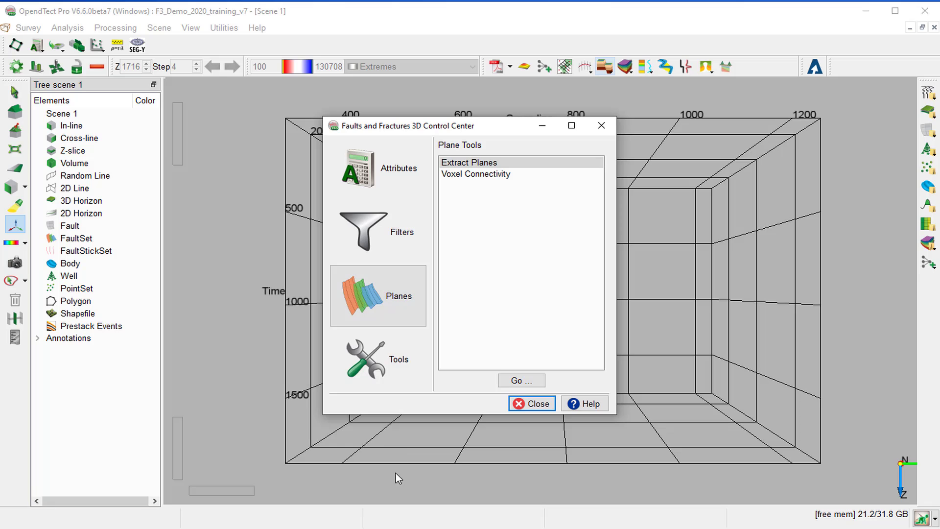
left_click(571, 365)
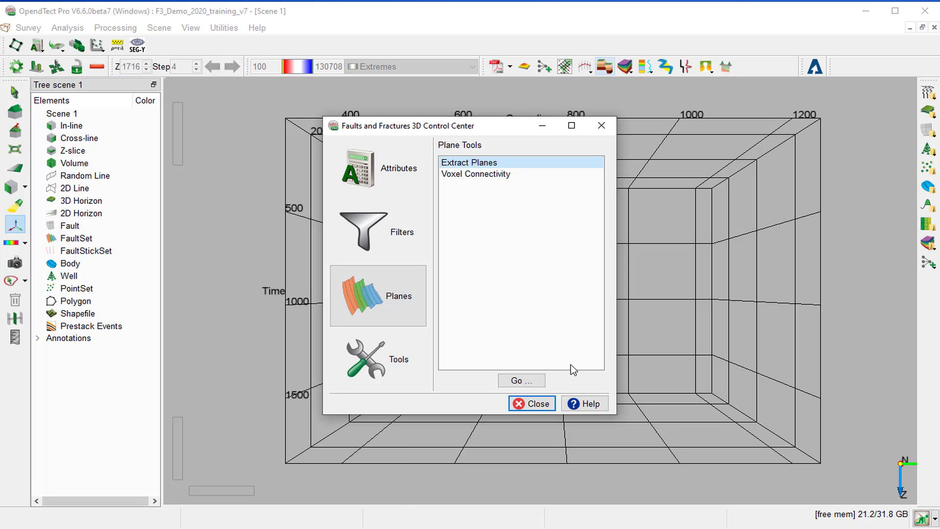
left_click(520, 380)
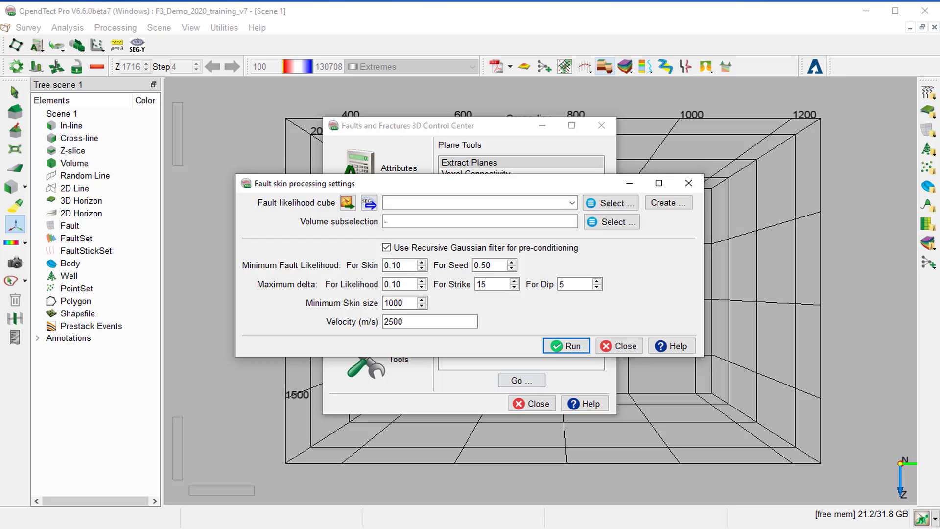
left_click(535, 381)
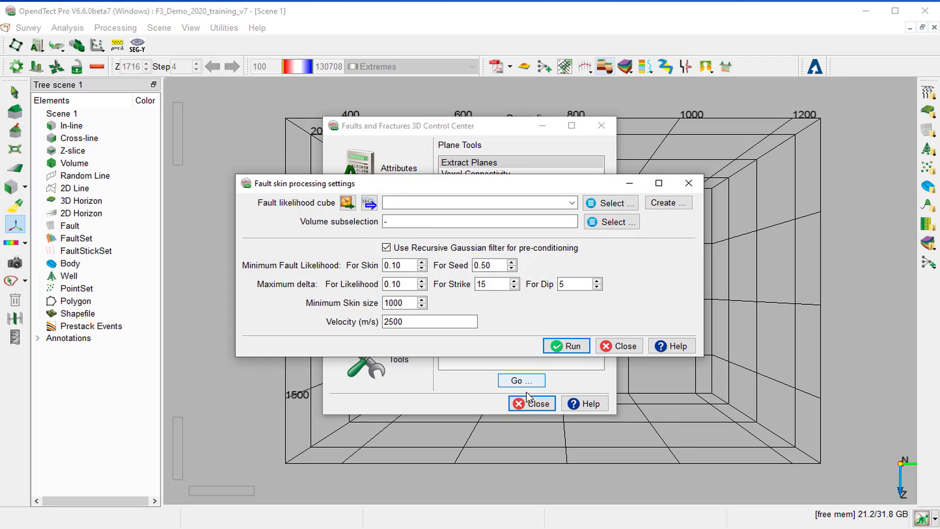
left_click(532, 383)
left_click(532, 382)
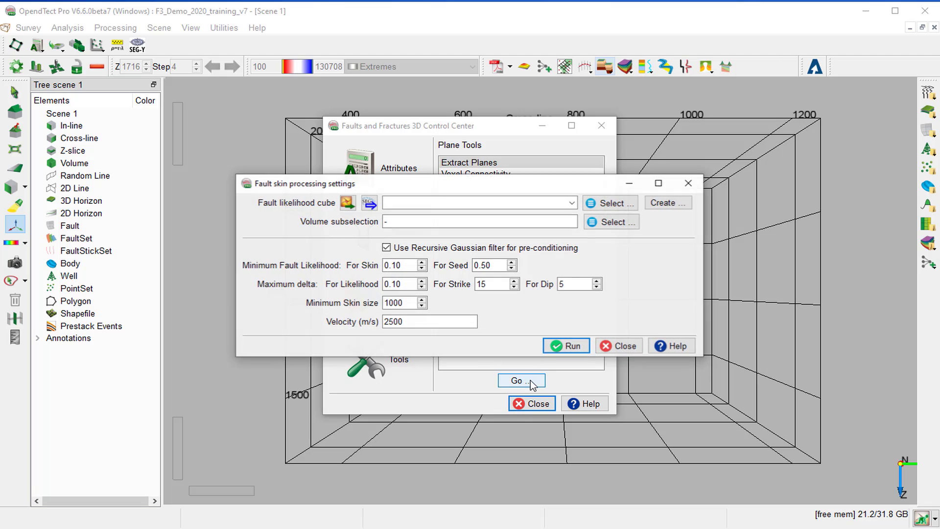
Start a new fault likelihood volume using 4 Dip steered median filter as the input cube
left_click(669, 202)
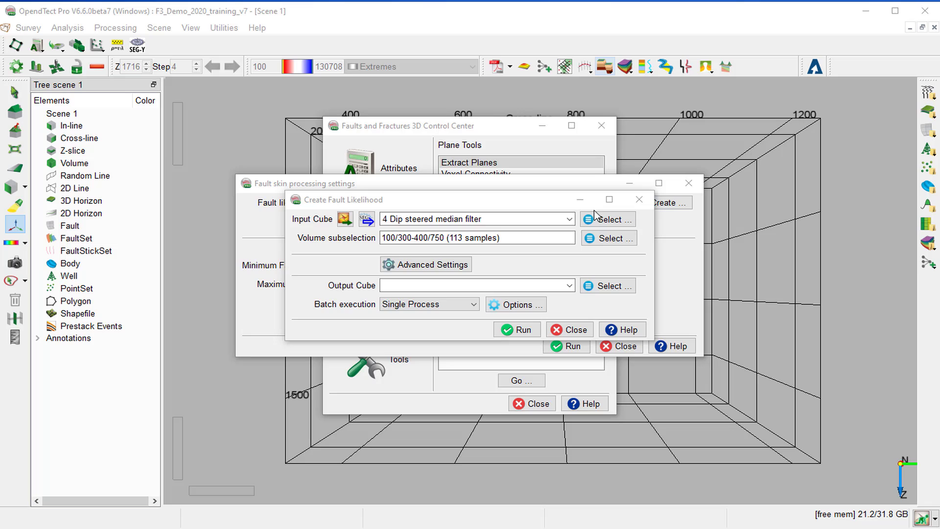
left_click(607, 219)
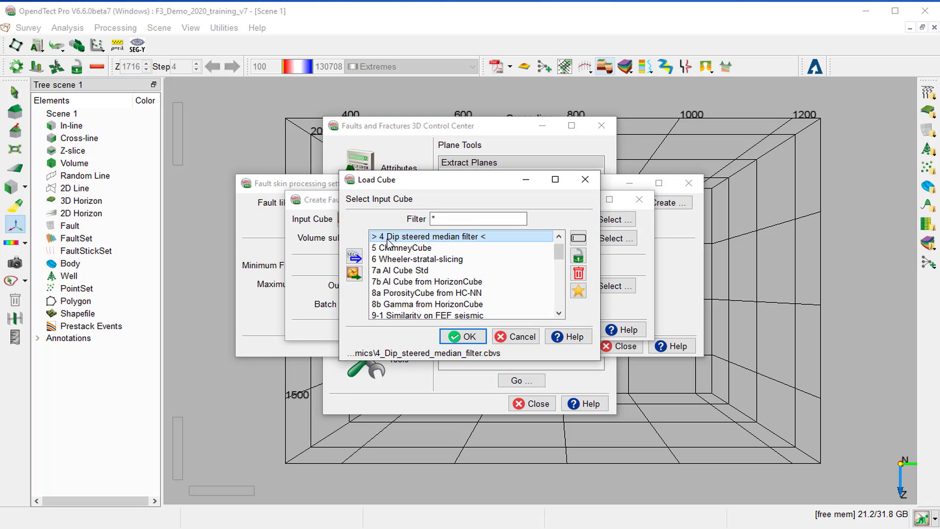
left_click(469, 336)
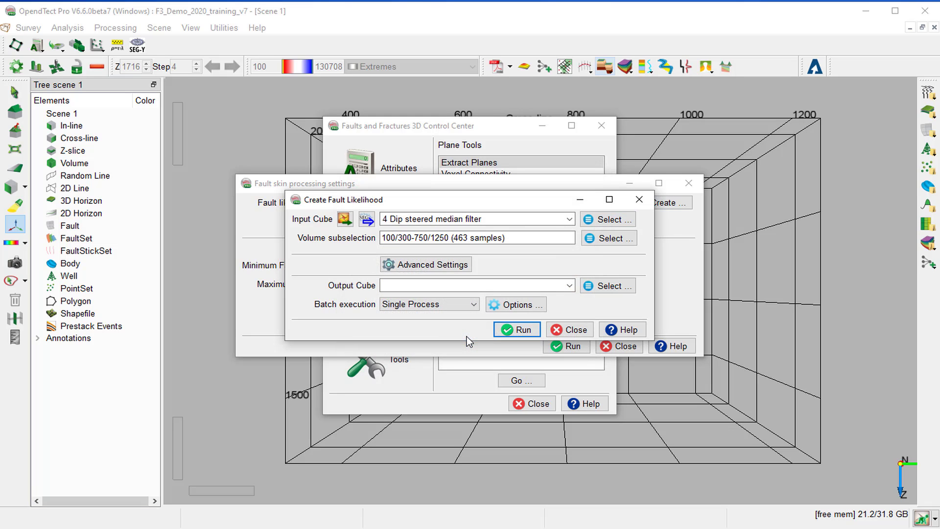
Limit the volume to in-lines 100–400, cross-lines 300–750 and times starting at 1400 ms
left_click(620, 239)
left_click_drag(425, 208, 431, 262)
left_click(445, 316)
key("Tab")
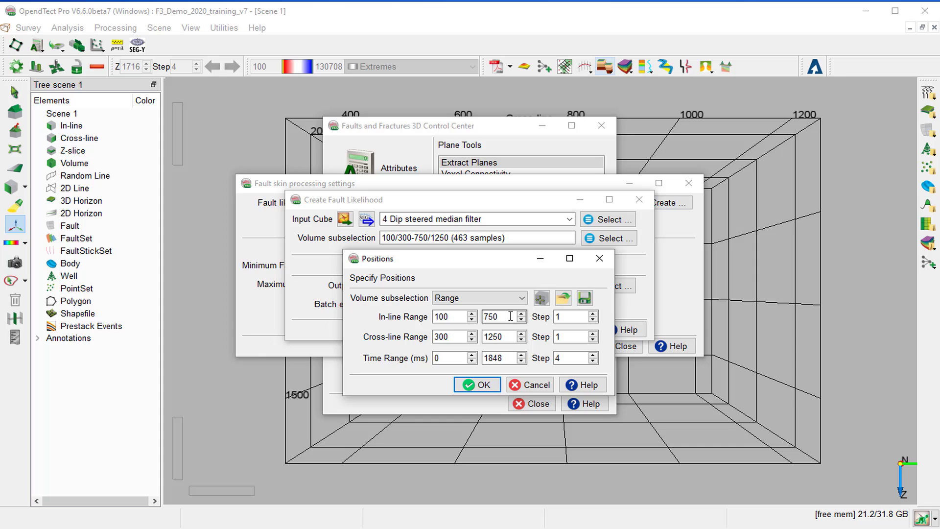
key("shift+Tab")
key("Tab")
type("400")
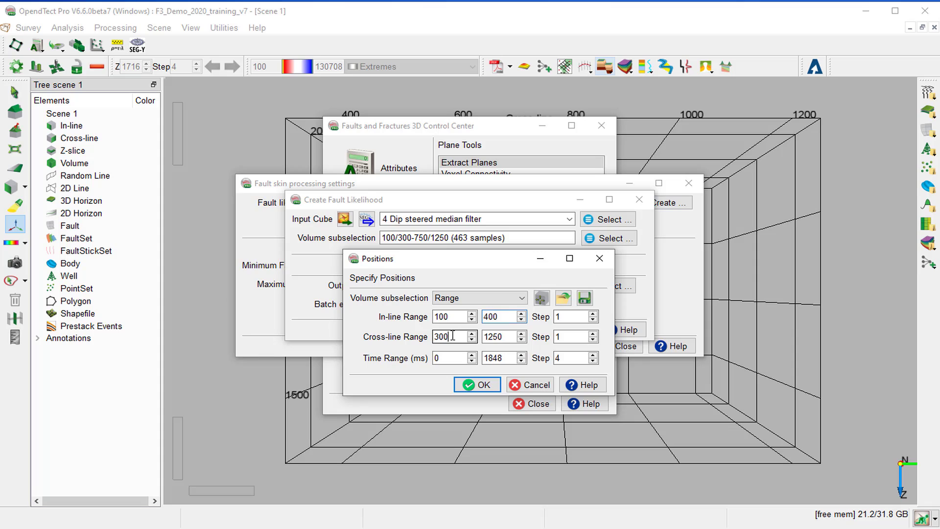
left_click_drag(453, 336, 431, 336)
key("Tab")
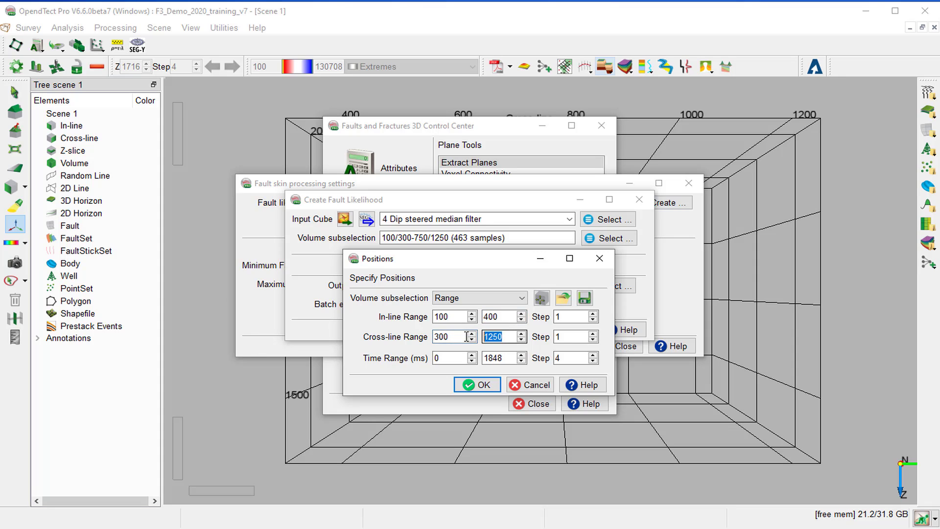
type("75")
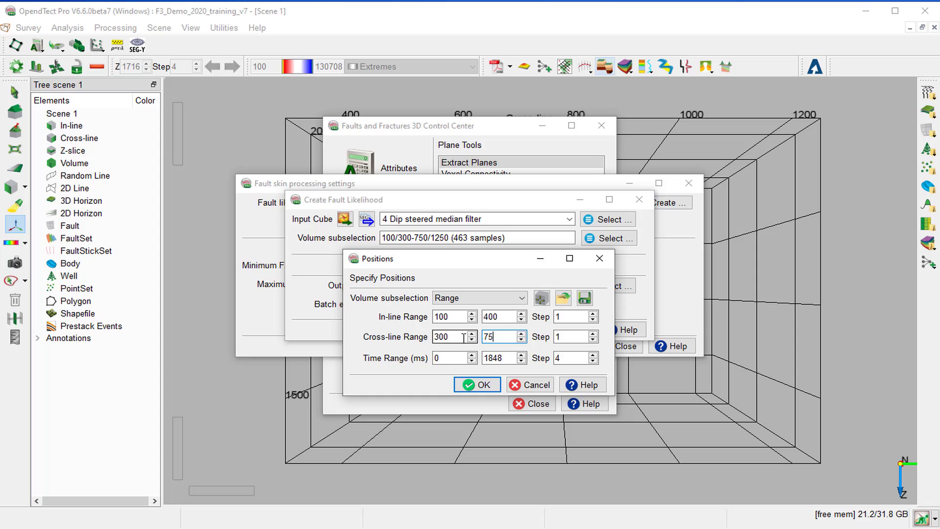
type("0")
left_click_drag(443, 358, 430, 360)
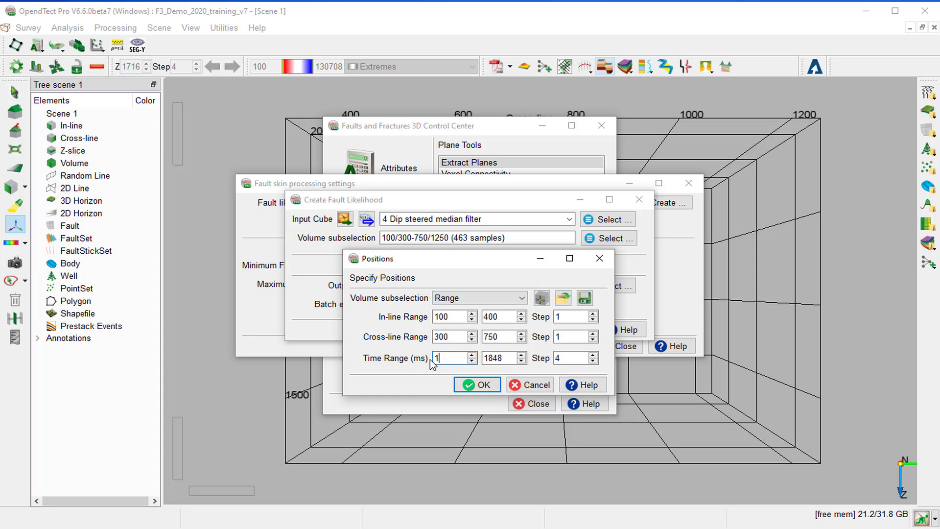
type("1400")
left_click(500, 357)
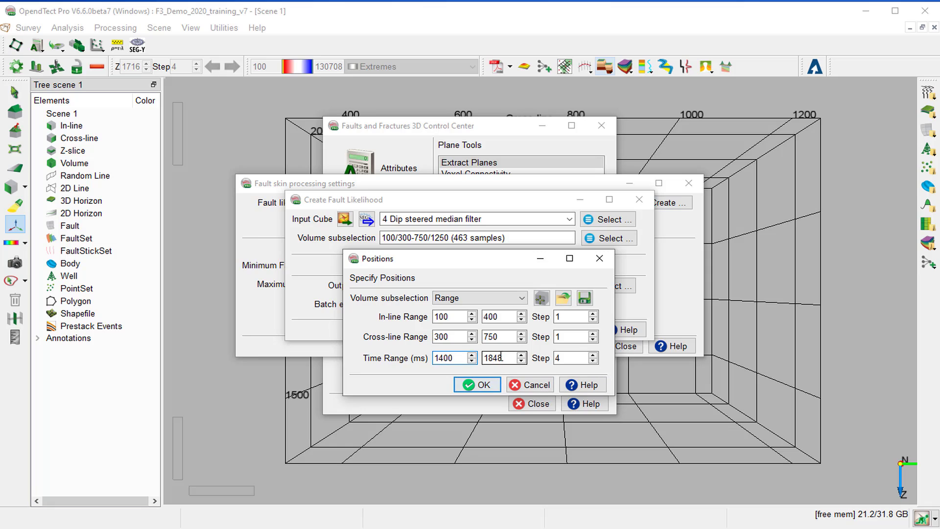
left_click(489, 384)
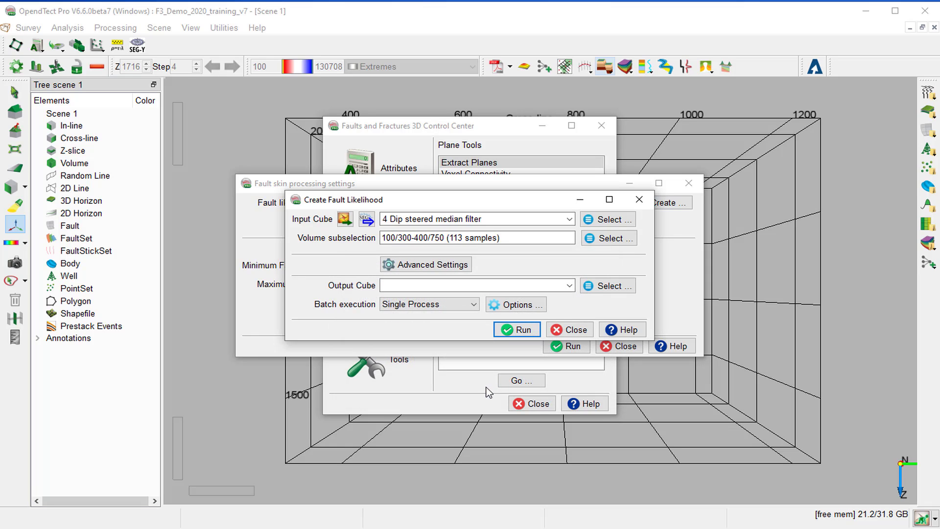
Name the output cube FL and run the fault likelihood computation
left_click(390, 285)
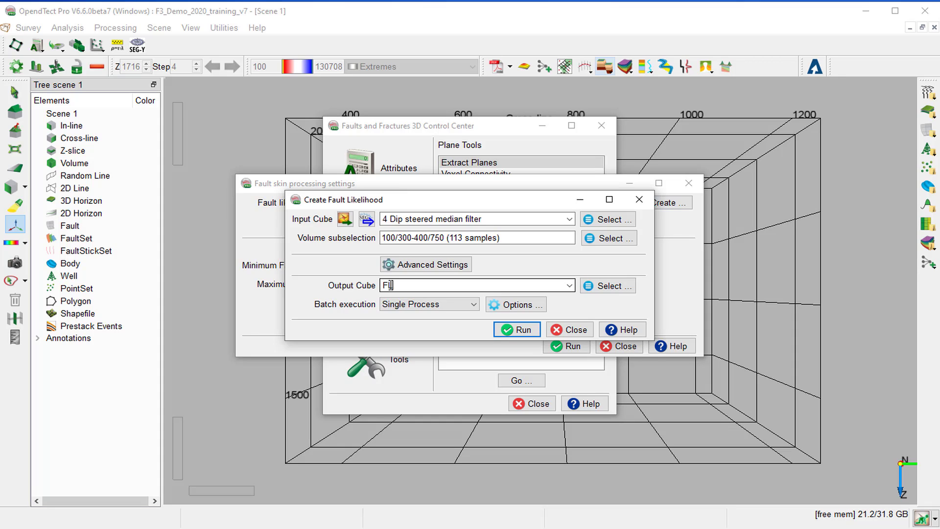
type("FL")
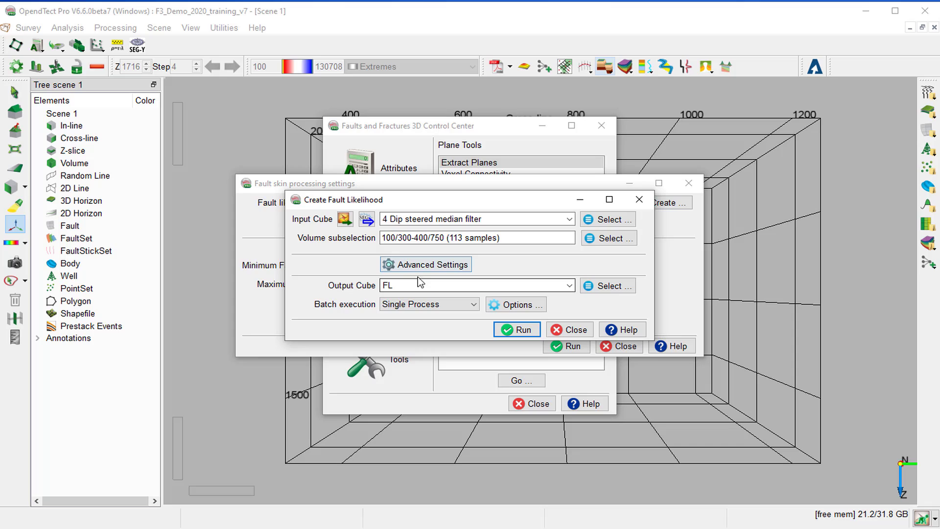
left_click(523, 331)
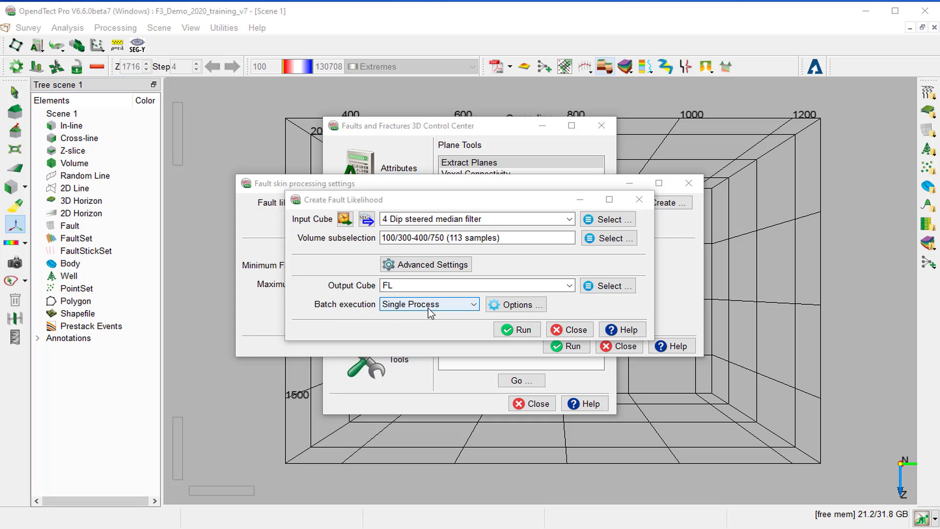
left_click(533, 331)
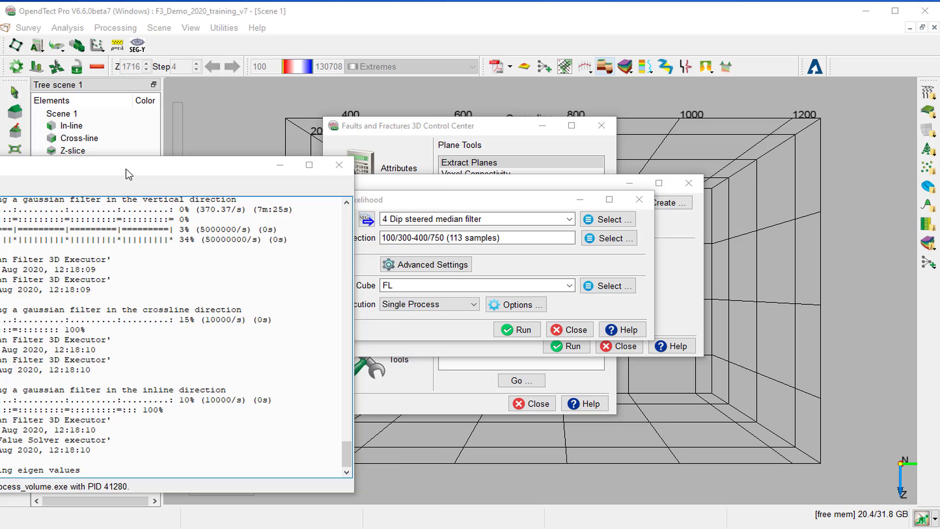
Check the finished processing log and close it
left_click_drag(129, 174, 229, 184)
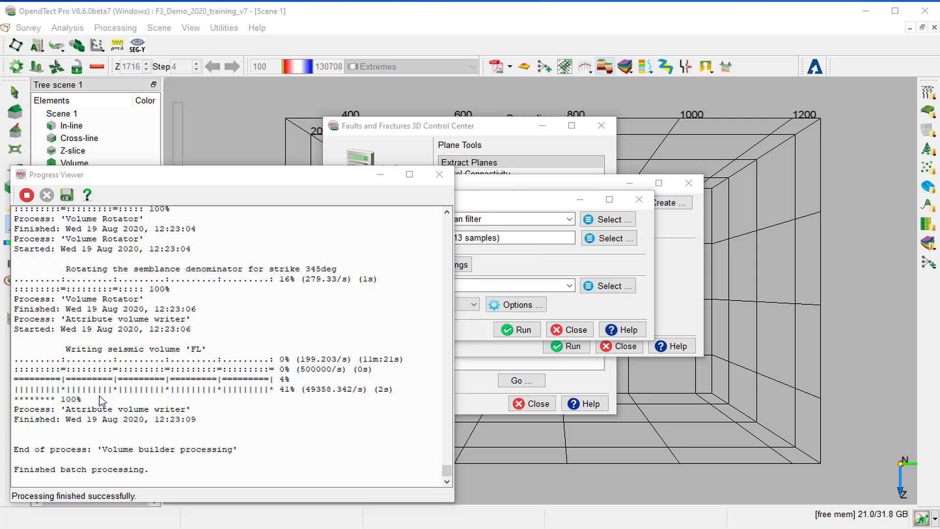
left_click(28, 195)
left_click(28, 195)
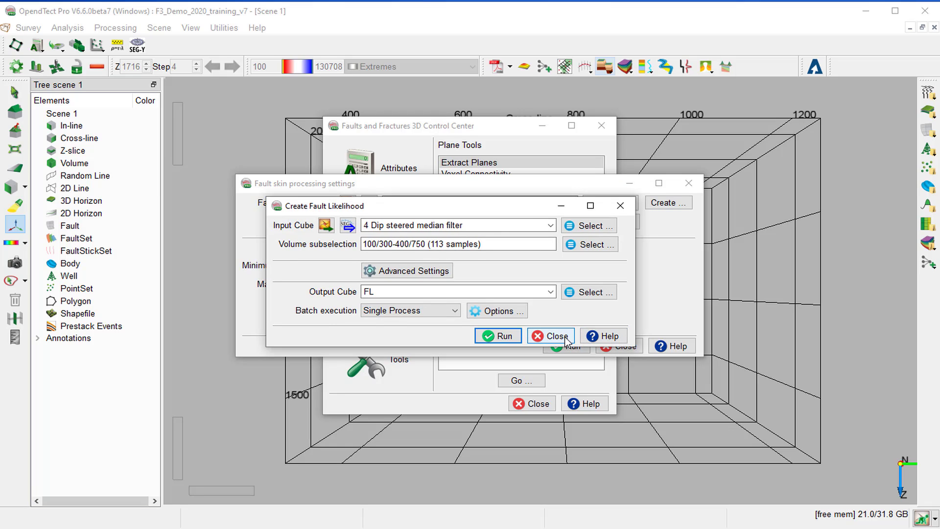
Load FL as the fault likelihood input cube and run fault skin extraction
left_click(551, 336)
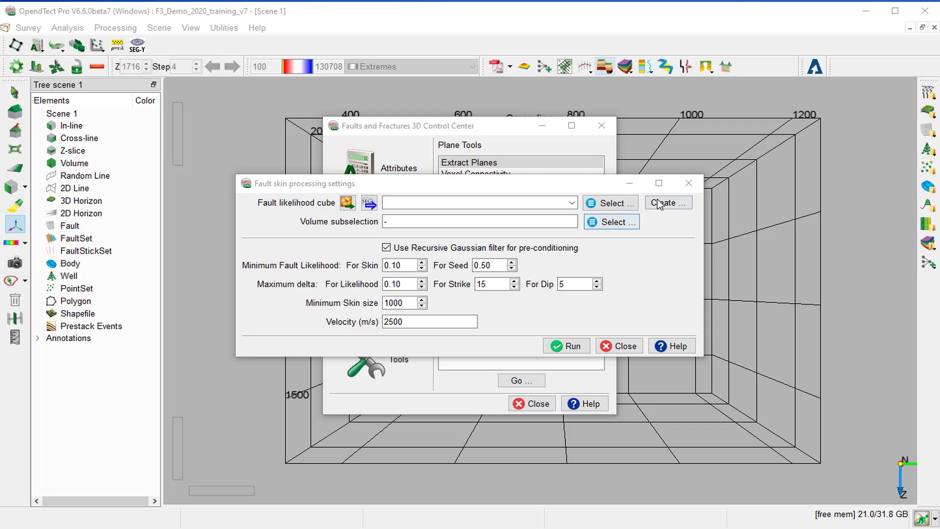
left_click(616, 205)
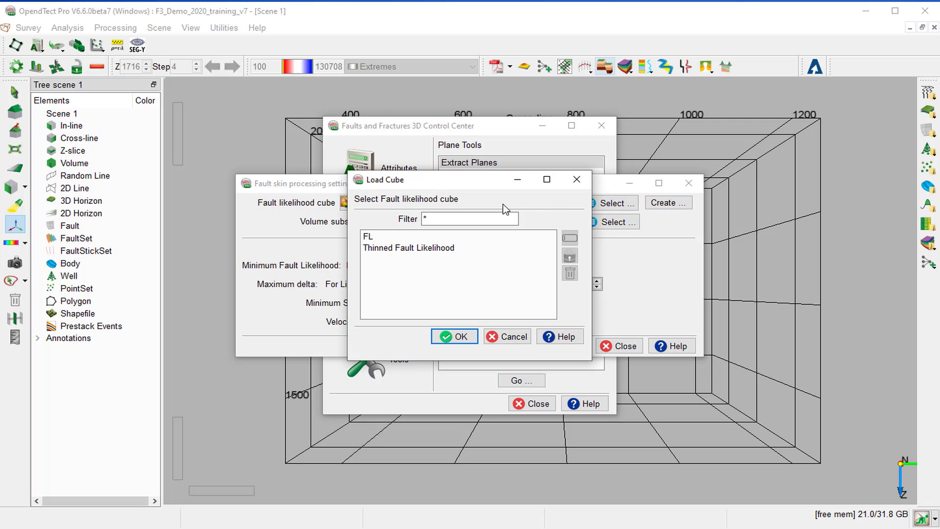
left_click(365, 238)
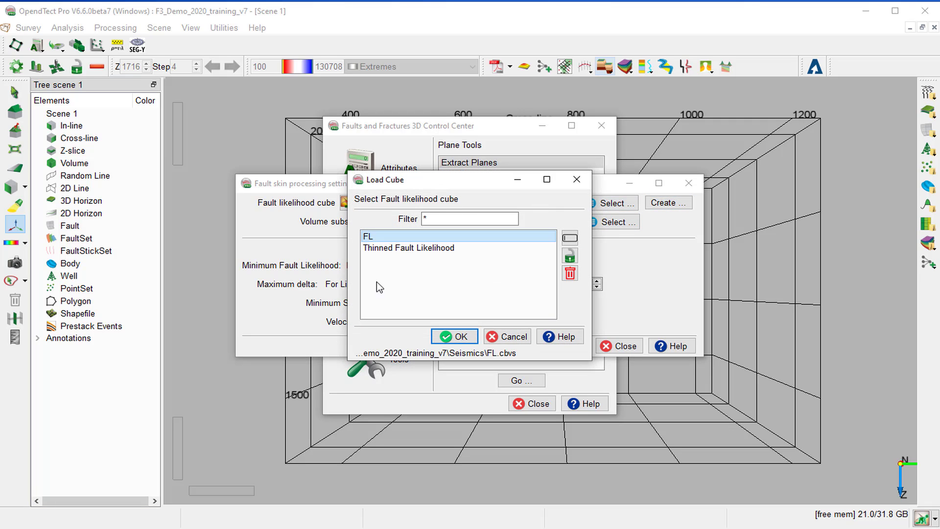
left_click(459, 337)
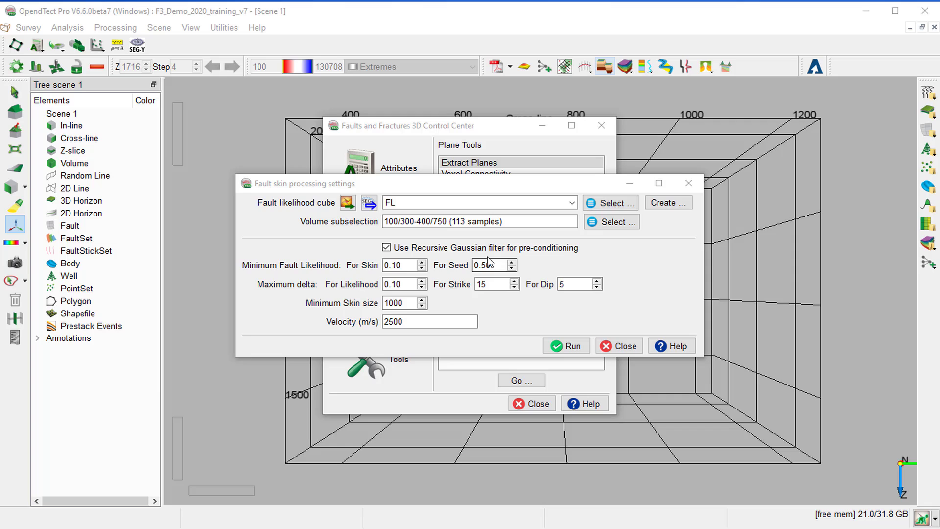
left_click(572, 346)
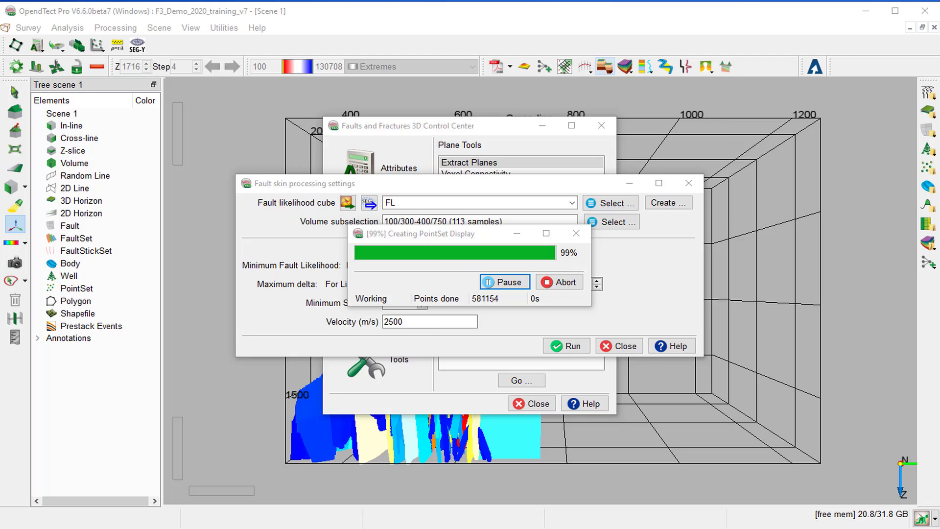
Move the Fault skin QC window and Control Center aside, then rotate the scene to view the skins from above
left_click_drag(310, 108, 547, 168)
left_click_drag(415, 126, 597, 477)
key("Escape")
left_click_drag(332, 281, 385, 196)
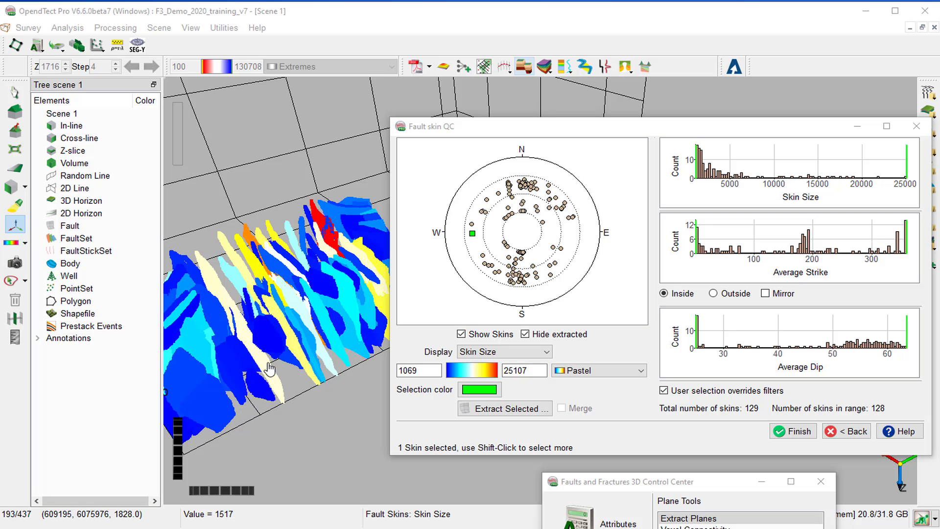
Select one fault skin in the scene, keep Skin Size display, and extract it as fault Flt1
left_click(332, 335)
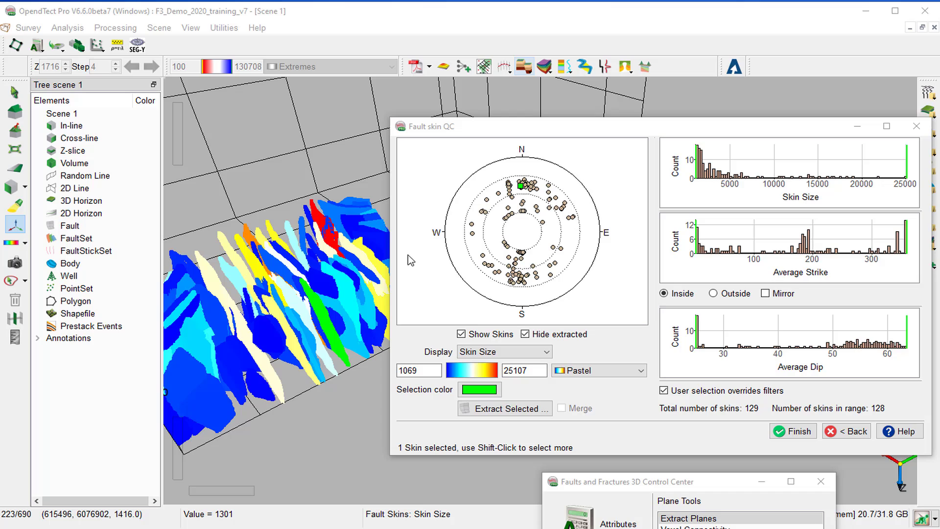
left_click(541, 353)
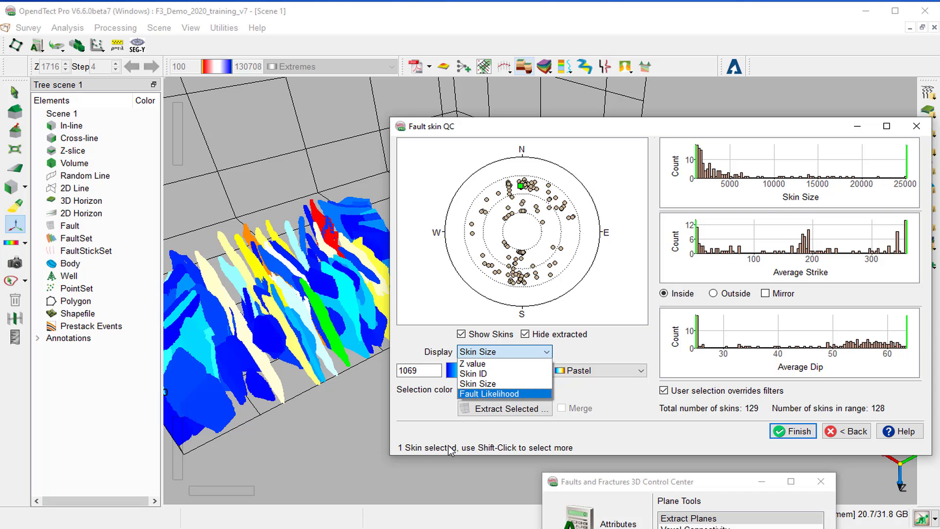
left_click(414, 446)
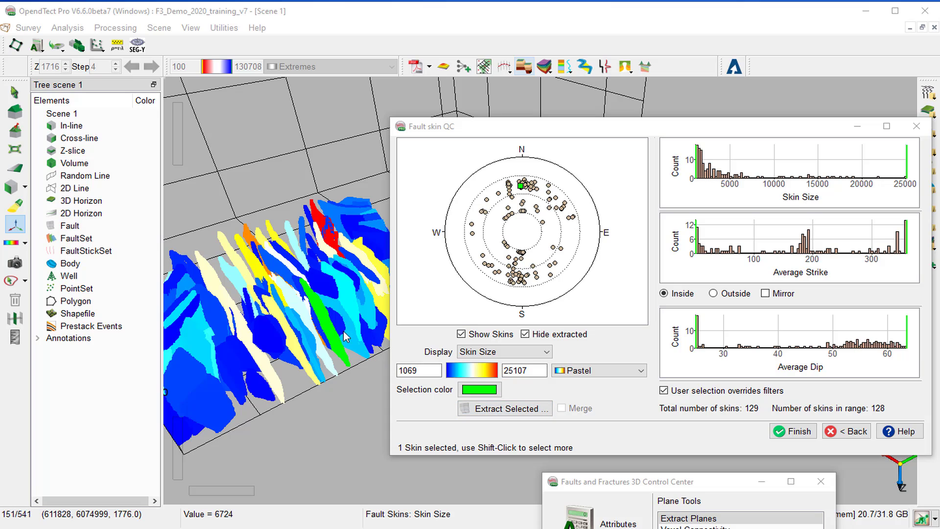
left_click(515, 414)
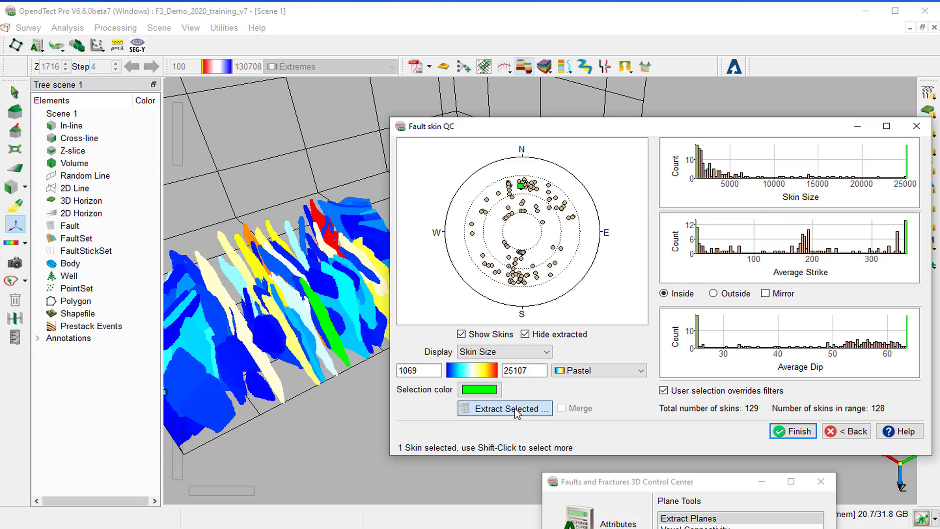
left_click(515, 410)
Select two more skins, enable Merge, and extract them together as fault Flt2
left_click(249, 314)
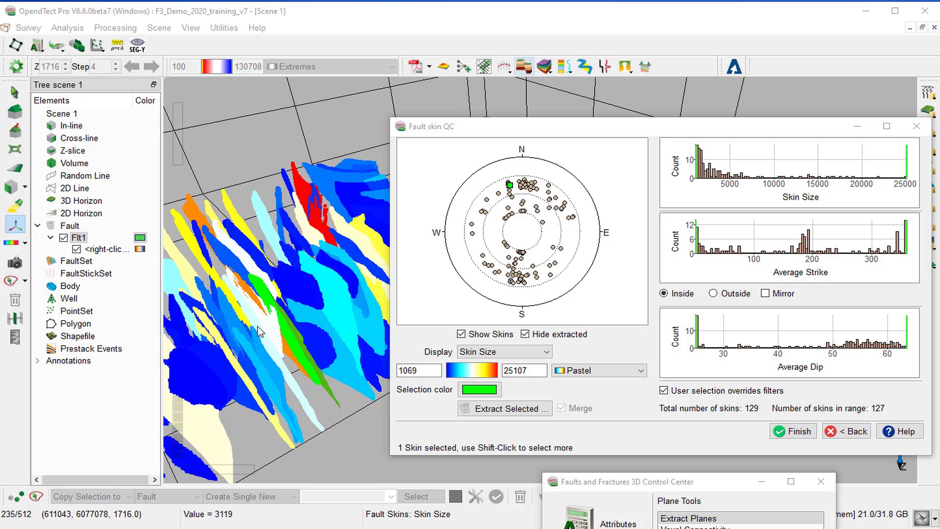
left_click(232, 262, "shift")
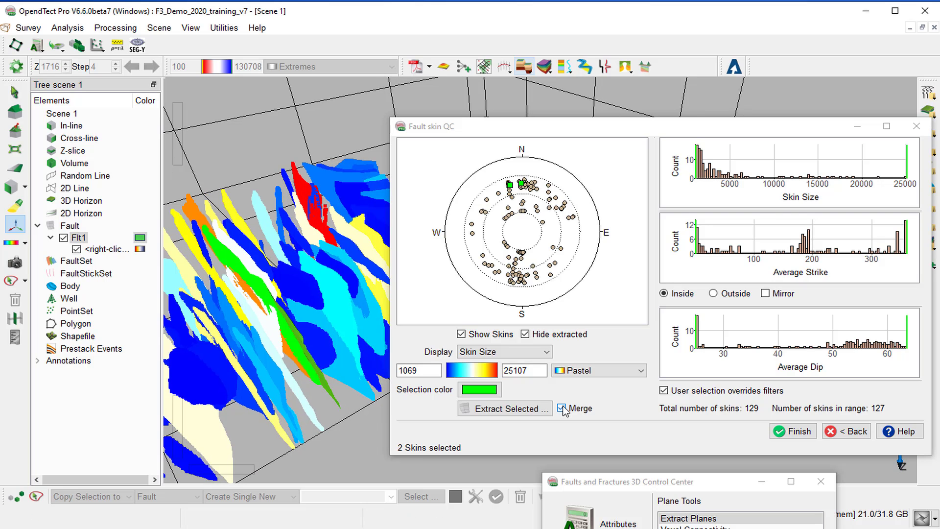
left_click(561, 408)
left_click(562, 409)
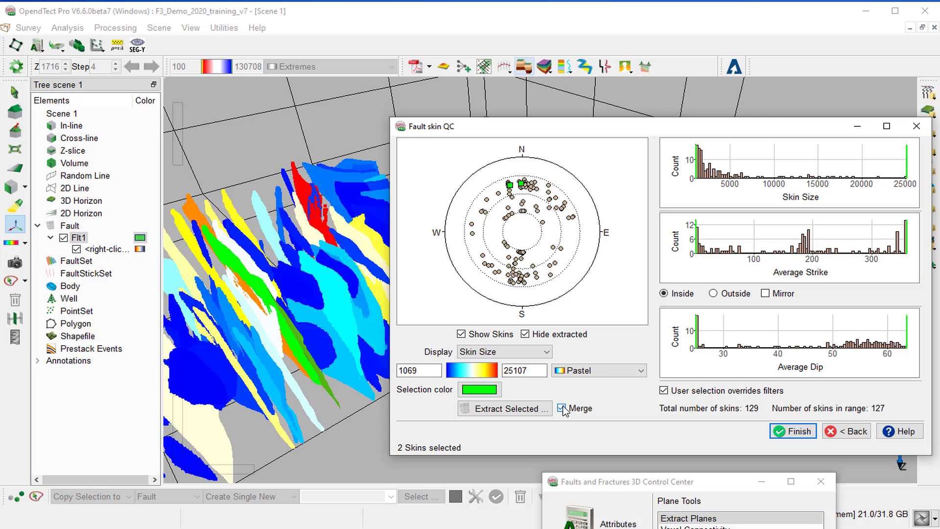
left_click(506, 408)
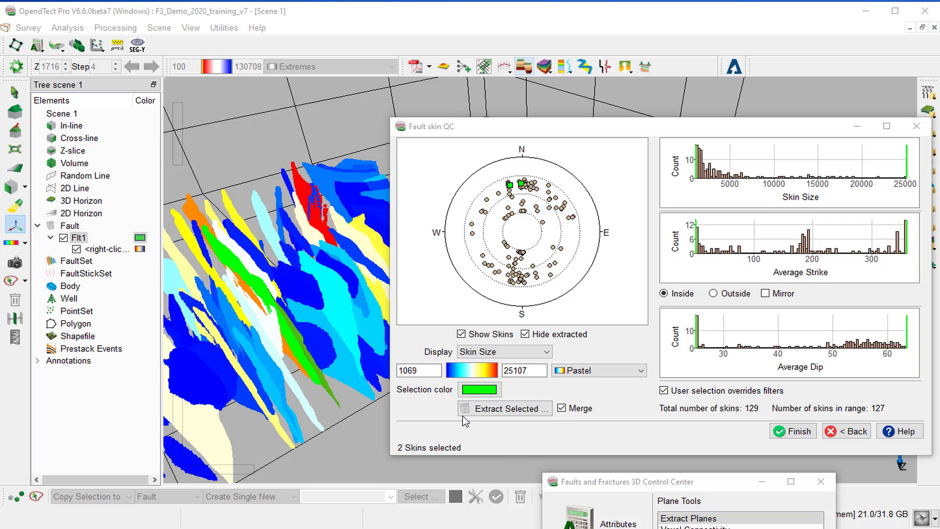
left_click(501, 410)
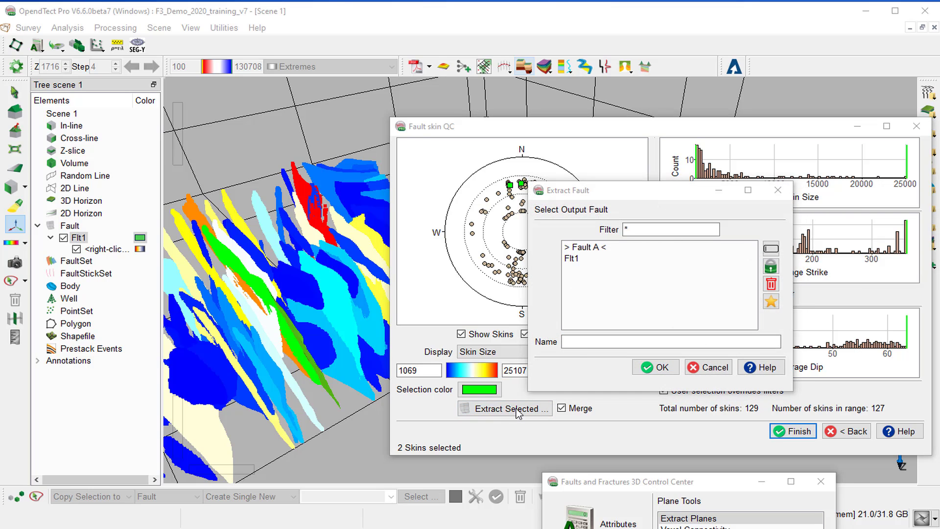
left_click(577, 343)
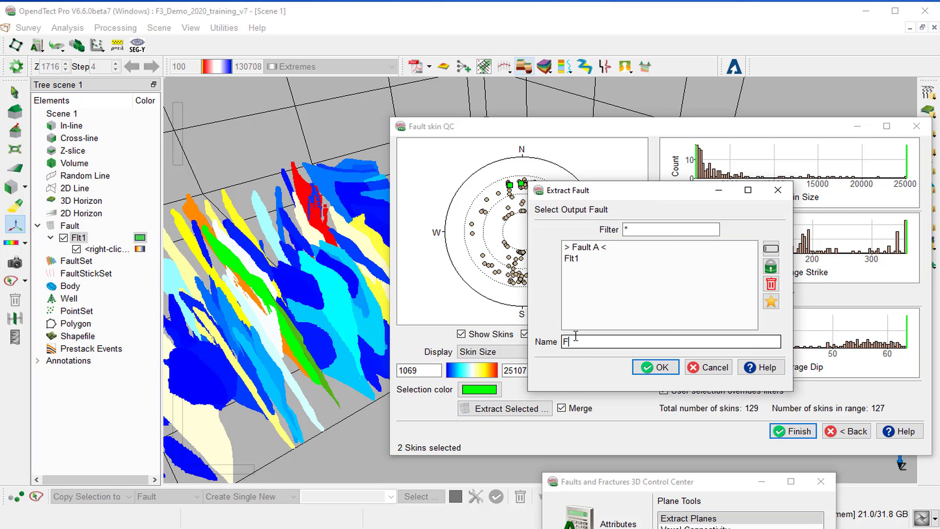
left_click(653, 368)
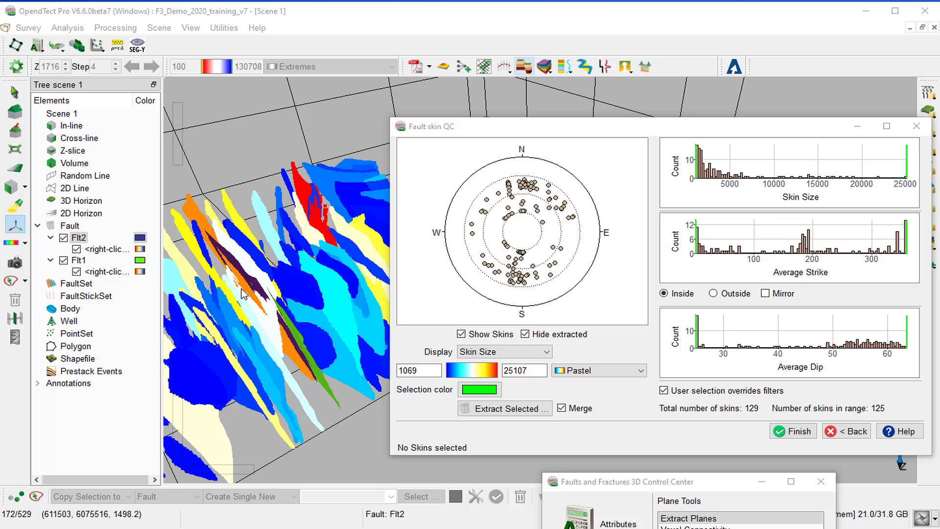
Box-select all 126 remaining fault skins in the 3D scene
left_click_drag(440, 134, 616, 131)
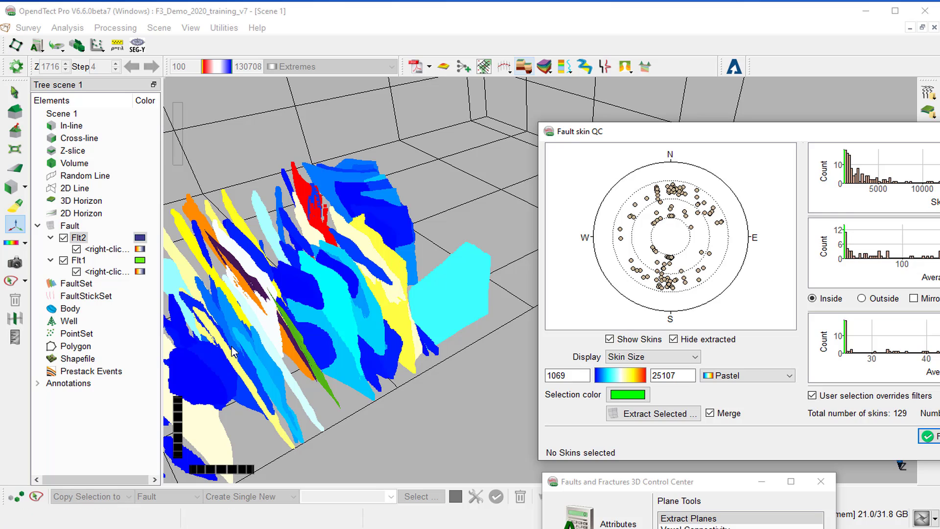
left_click_drag(232, 351, 349, 316)
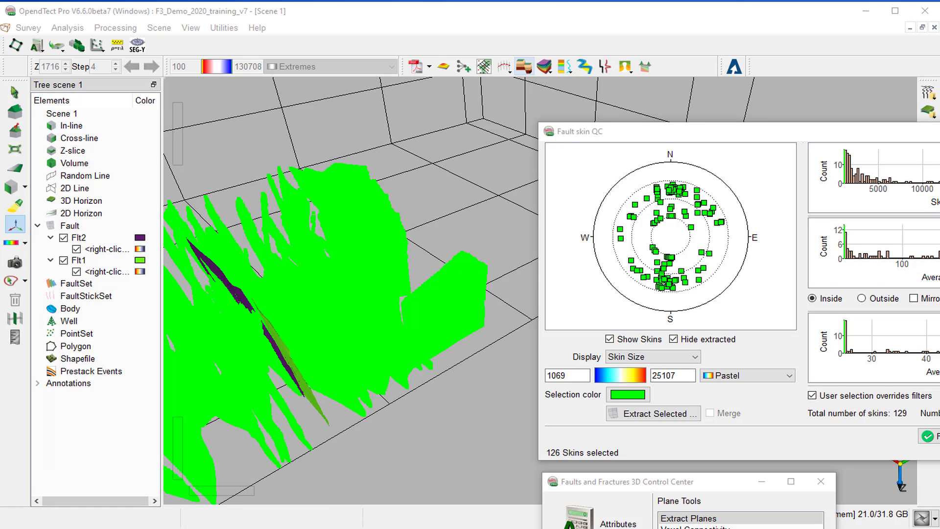
scroll(384, 333, "up", 2)
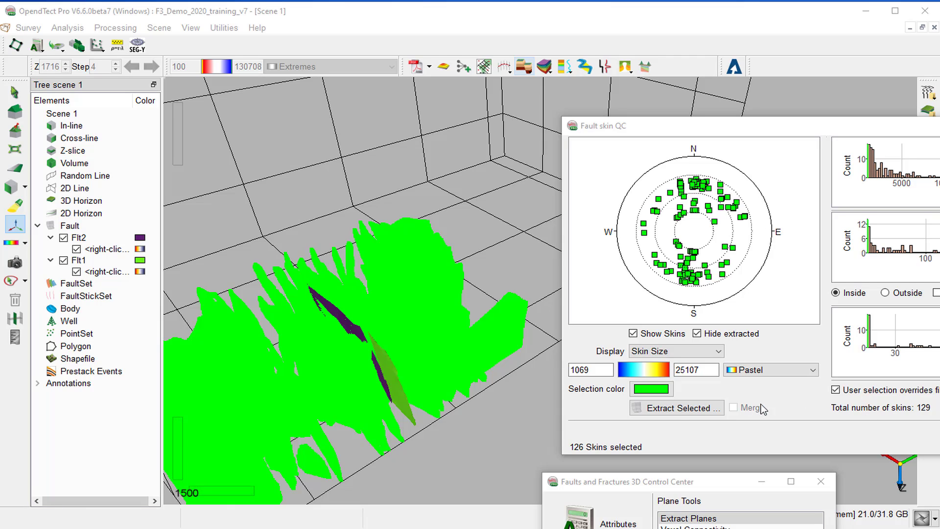
Extract the selected skins and save them as the fault set 'Fault set 1'
left_click(674, 411)
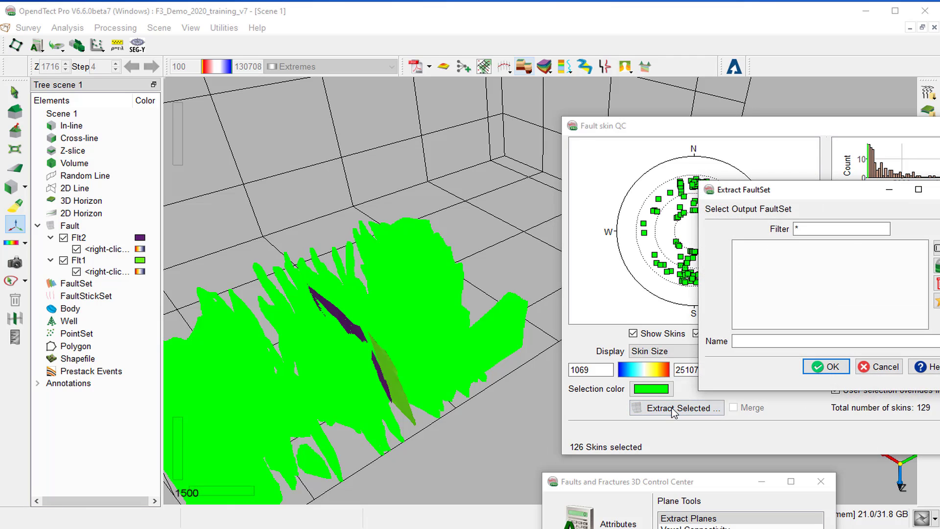
left_click_drag(803, 192, 449, 227)
left_click(392, 374)
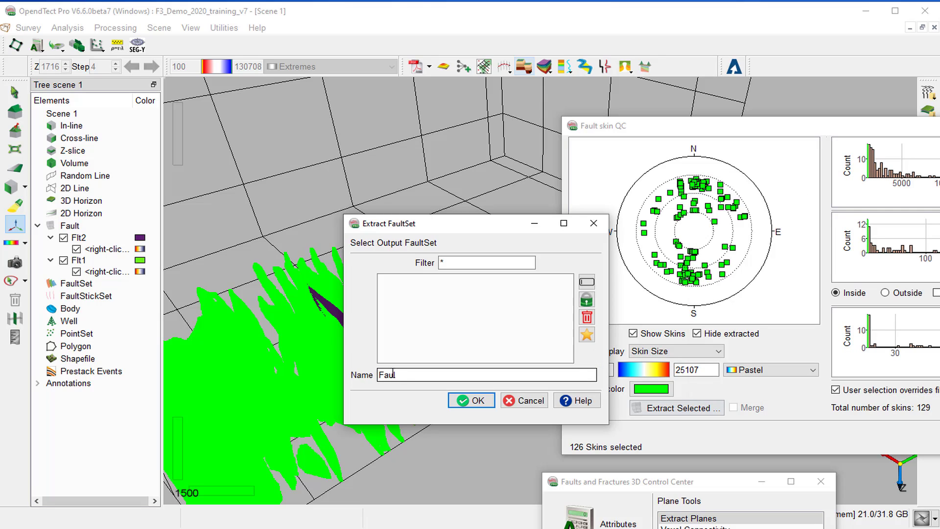
type("Fault set 1")
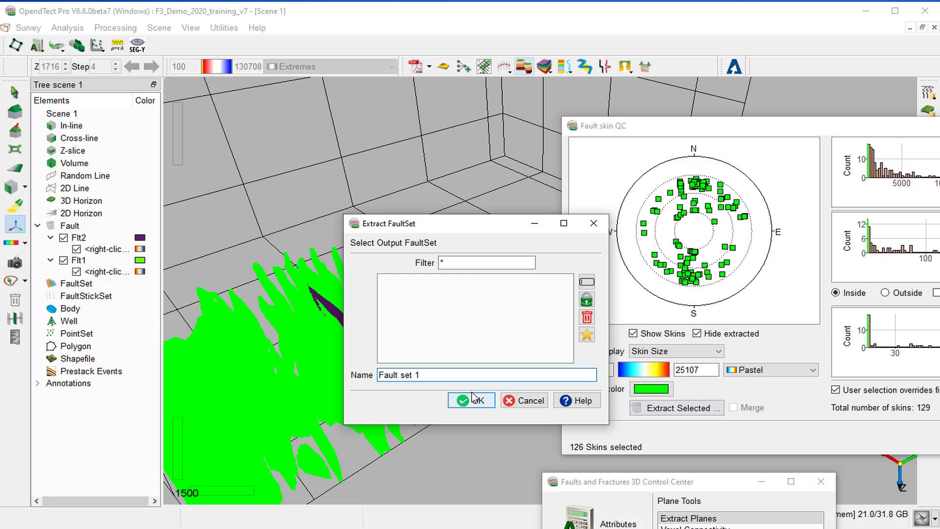
left_click(471, 400)
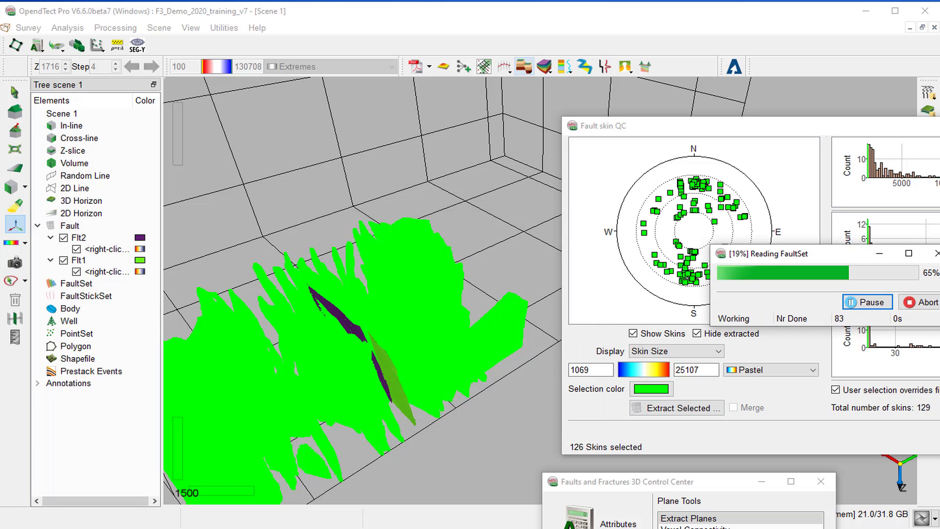